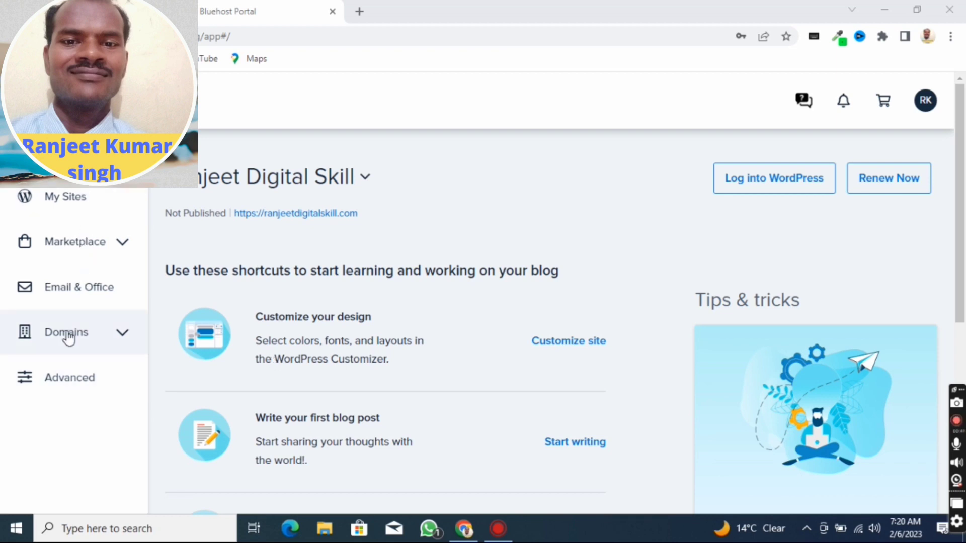
# - Open the Subdomains management page for the hosting account and start adding a new subdomain
pyautogui.click(119, 337)
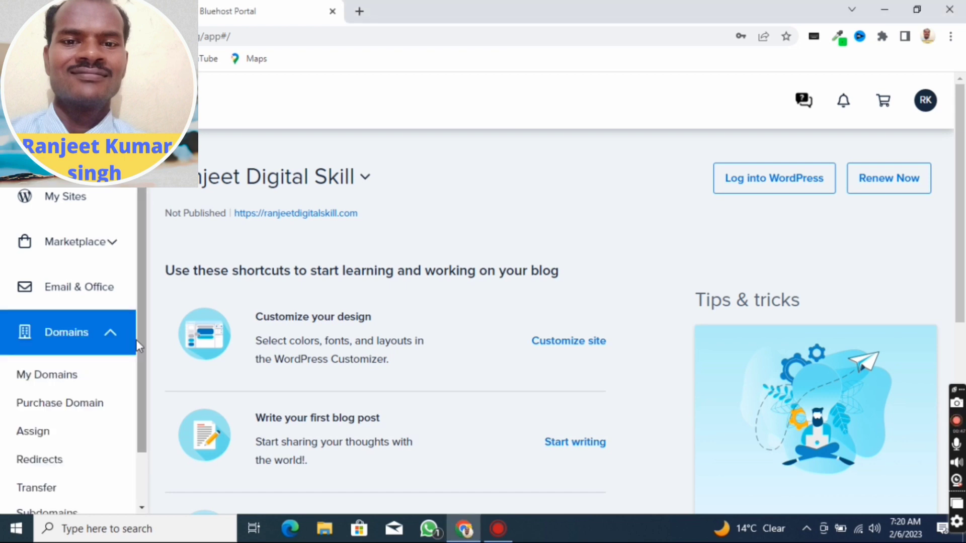
pyautogui.scroll(-1, 136, 339)
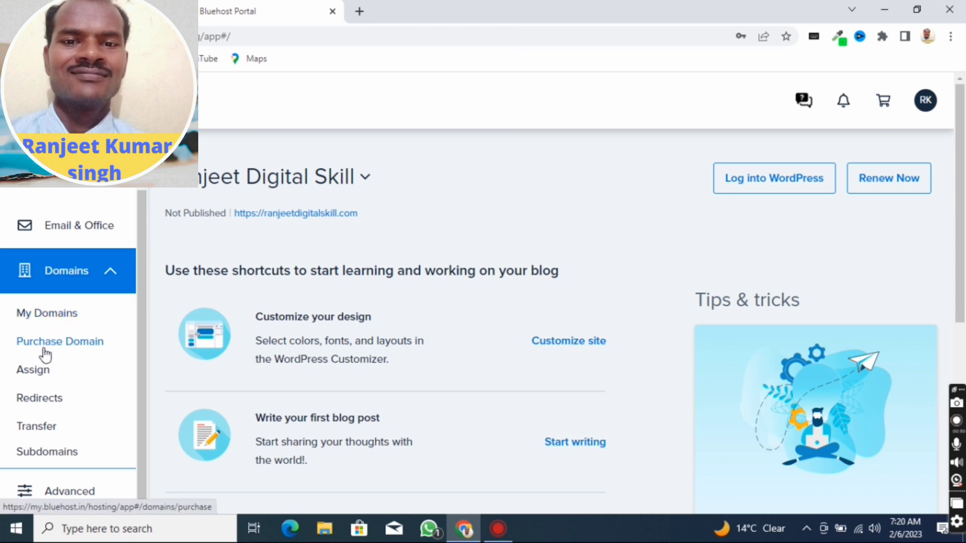
pyautogui.click(28, 454)
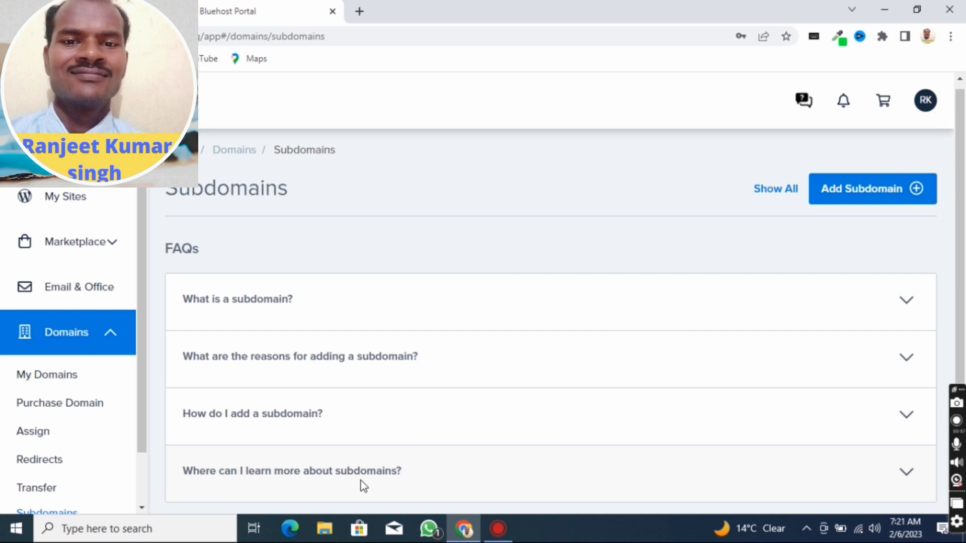
pyautogui.moveTo(961, 220); pyautogui.dragTo(963, 265)
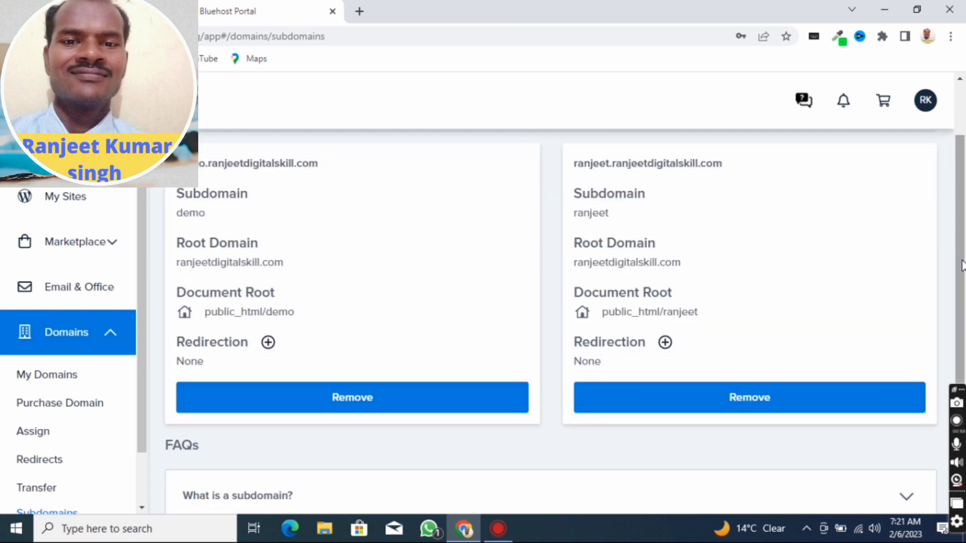
pyautogui.scroll(2, 961, 265)
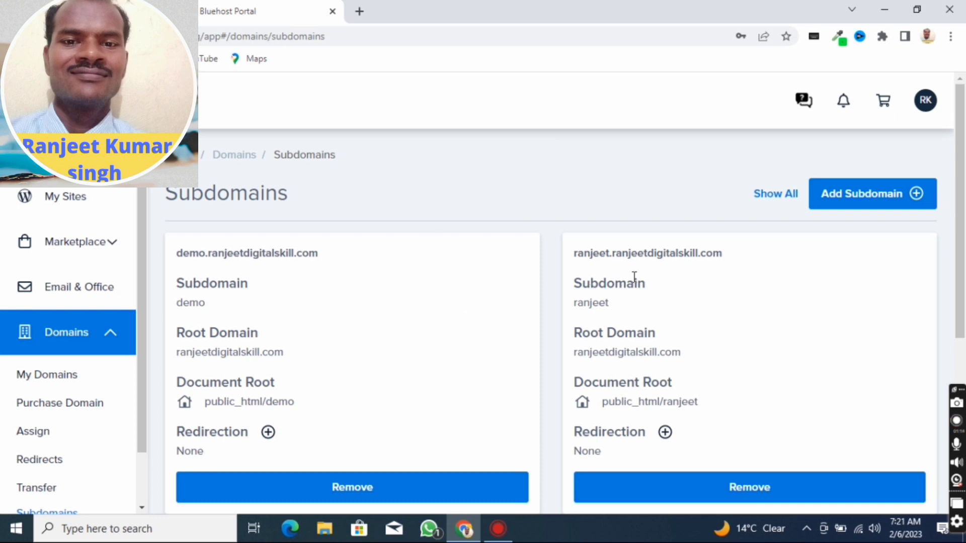
pyautogui.click(860, 198)
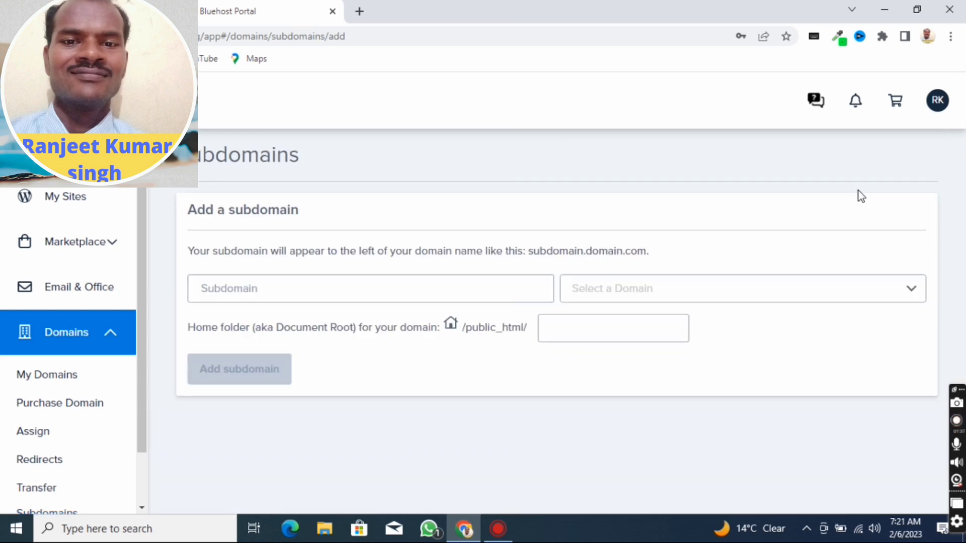
# - Enter digital as the subdomain name and choose ranjeetdigitalskill.com as its root domain
pyautogui.click(279, 295)
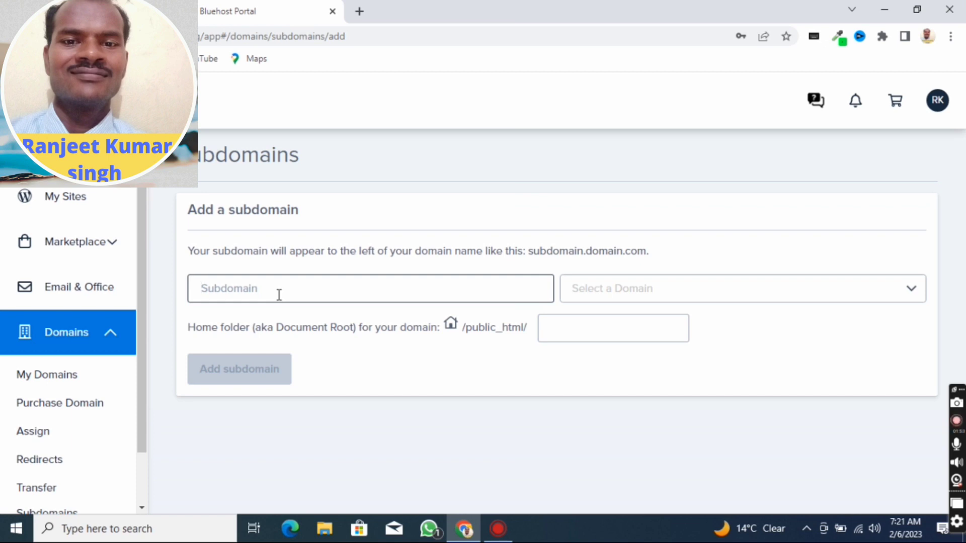
pyautogui.write('dig')
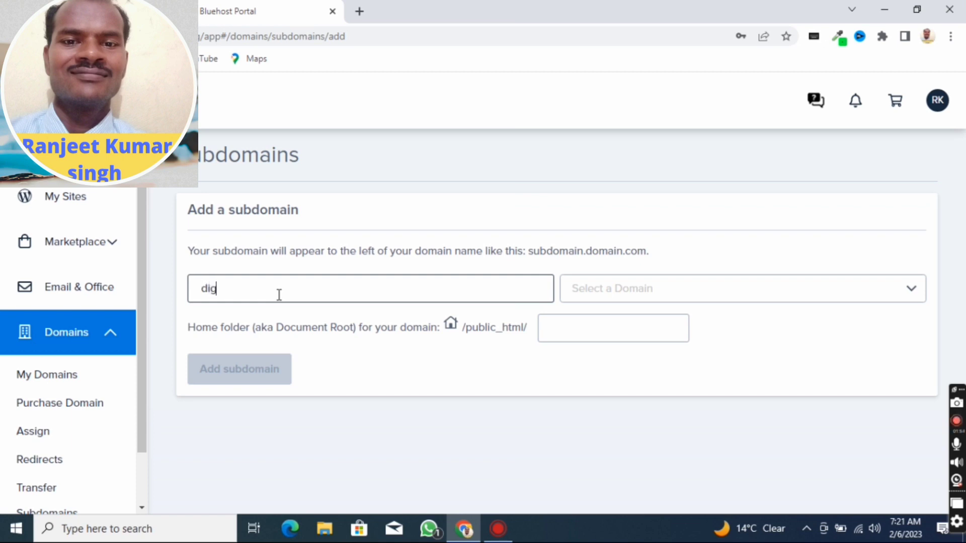
pyautogui.write('ital')
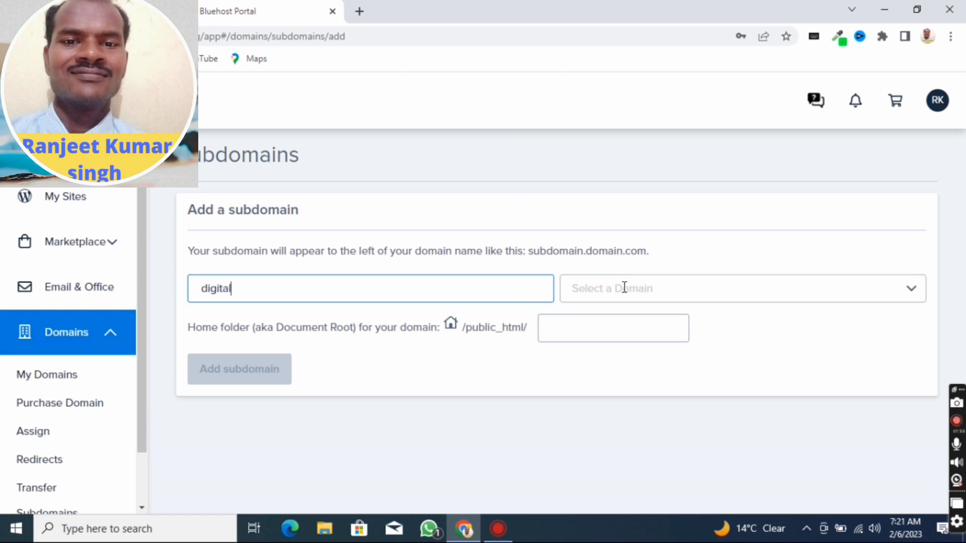
pyautogui.click(792, 284)
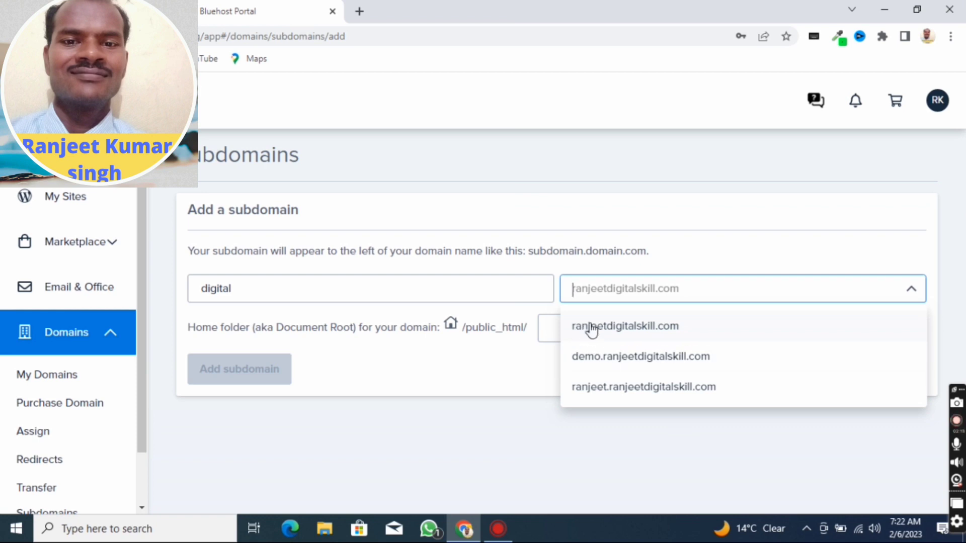
pyautogui.click(619, 332)
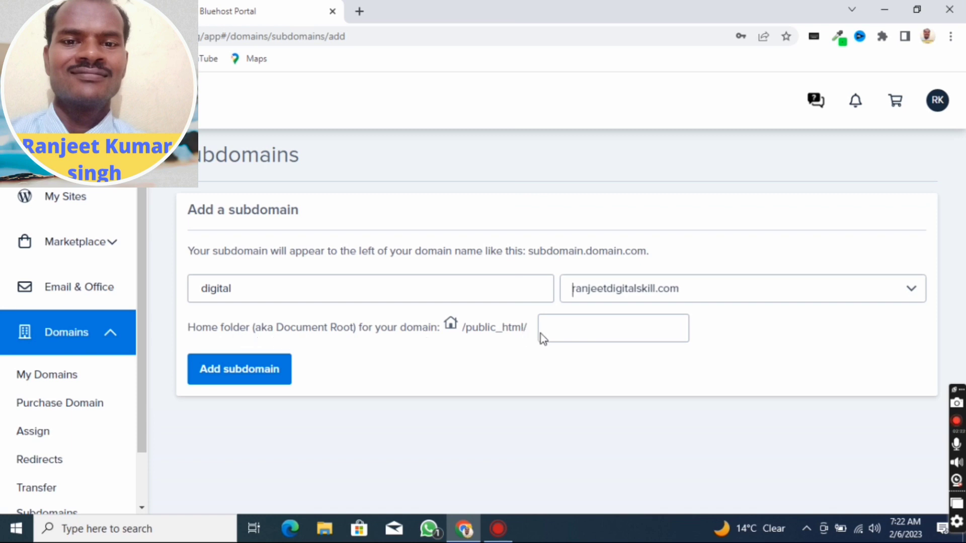
# - Set the home folder under public_html to digital and add the subdomain
pyautogui.click(561, 334)
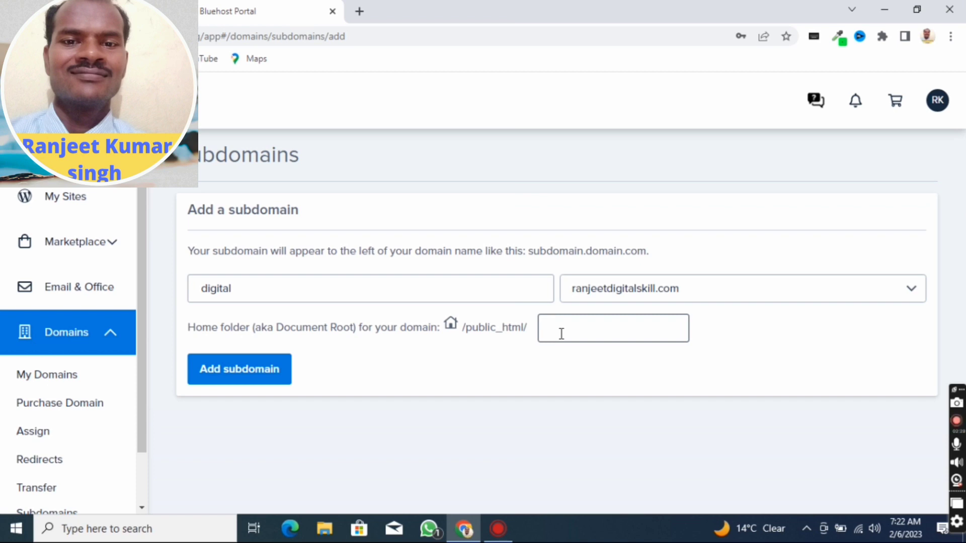
pyautogui.write('digital')
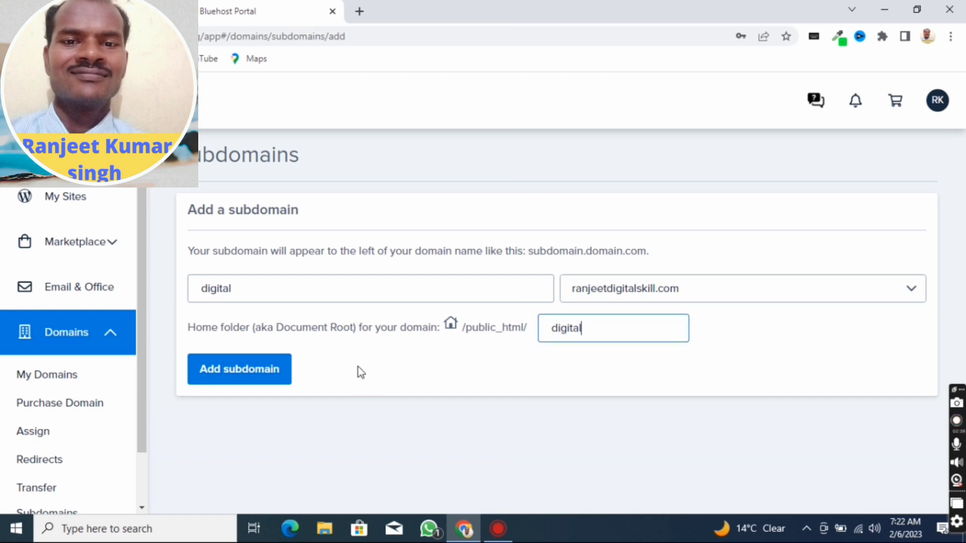
pyautogui.click(251, 372)
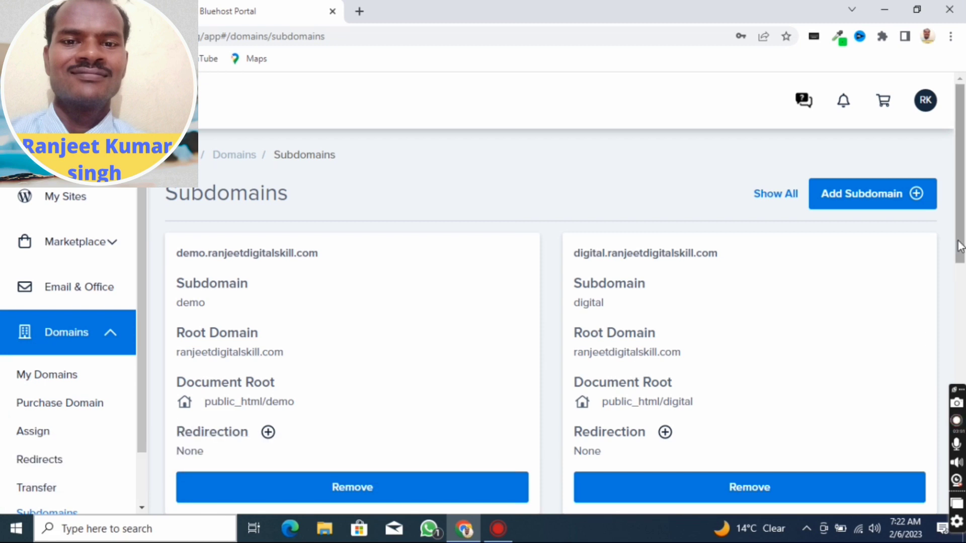
# - Review the subdomain list, checking the entries' root domains and document roots
pyautogui.scroll(-4, 959, 247)
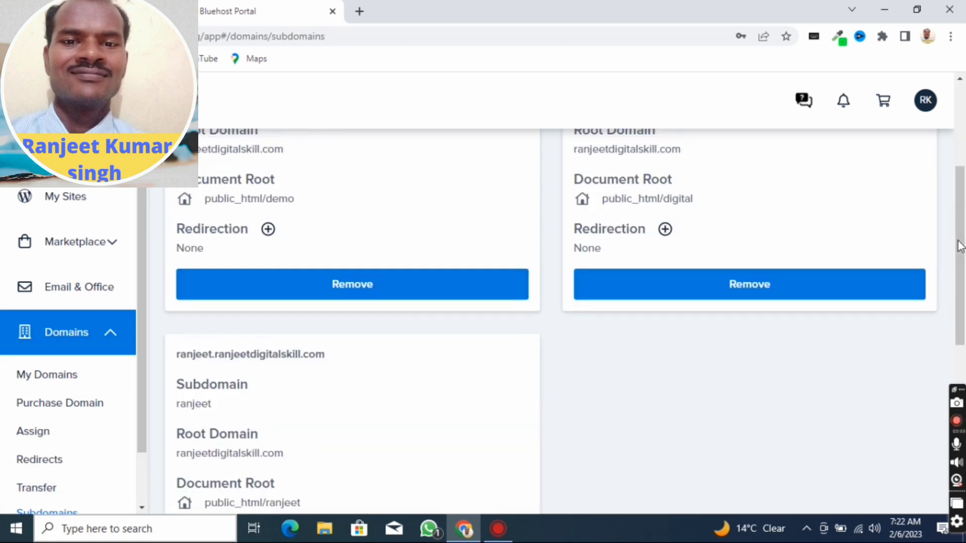
pyautogui.scroll(4, 959, 246)
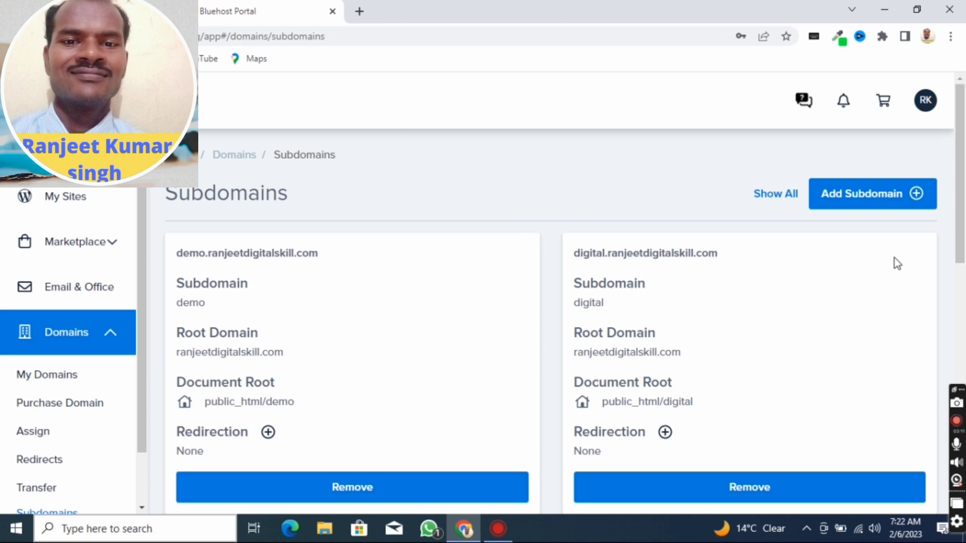
pyautogui.scroll(-5, 960, 237)
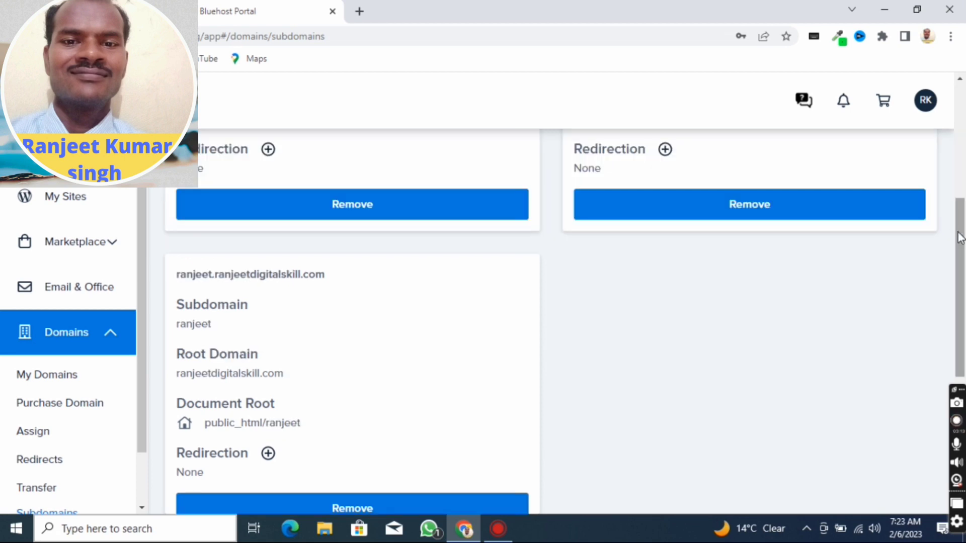
pyautogui.scroll(-4, 960, 237)
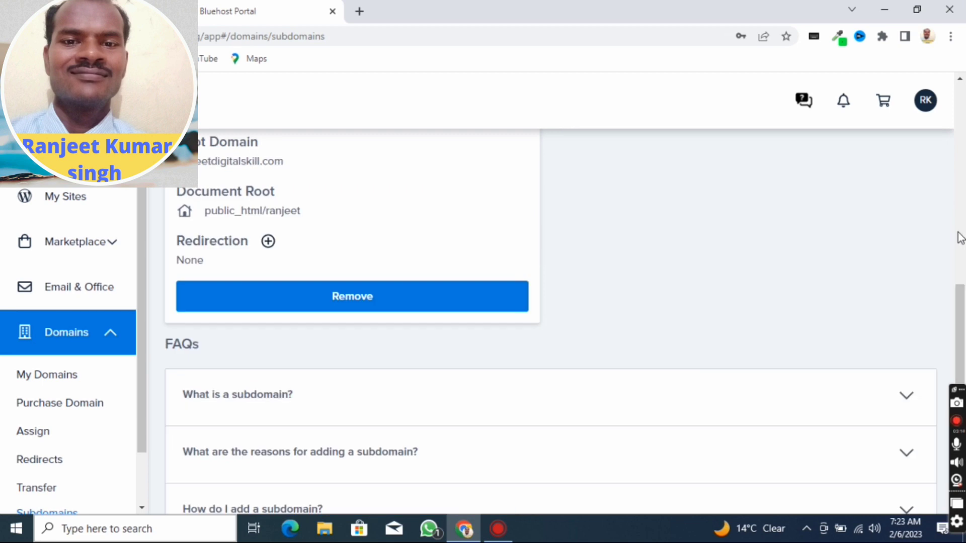
pyautogui.scroll(9, 960, 237)
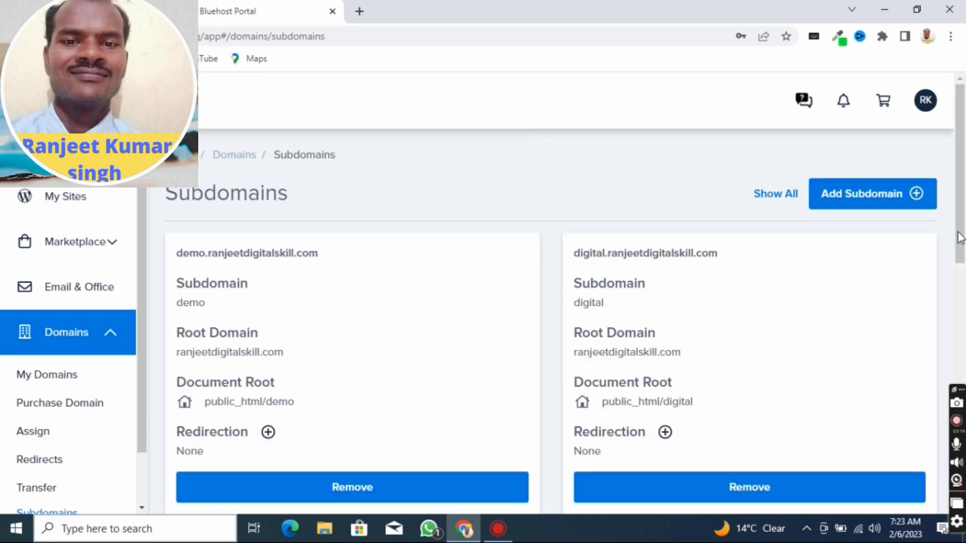
# - Open the My Sites overview and start creating a new site
pyautogui.click(67, 200)
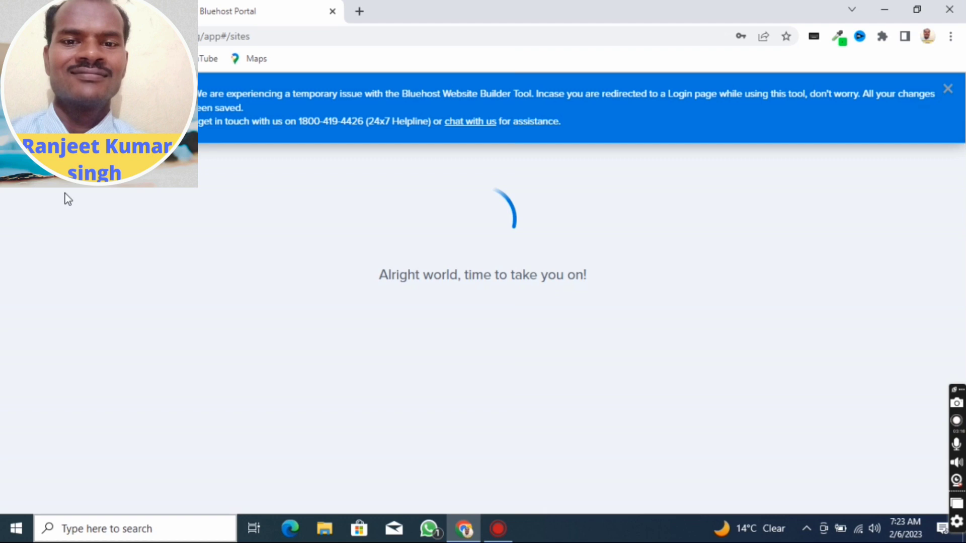
pyautogui.scroll(-3, 962, 282)
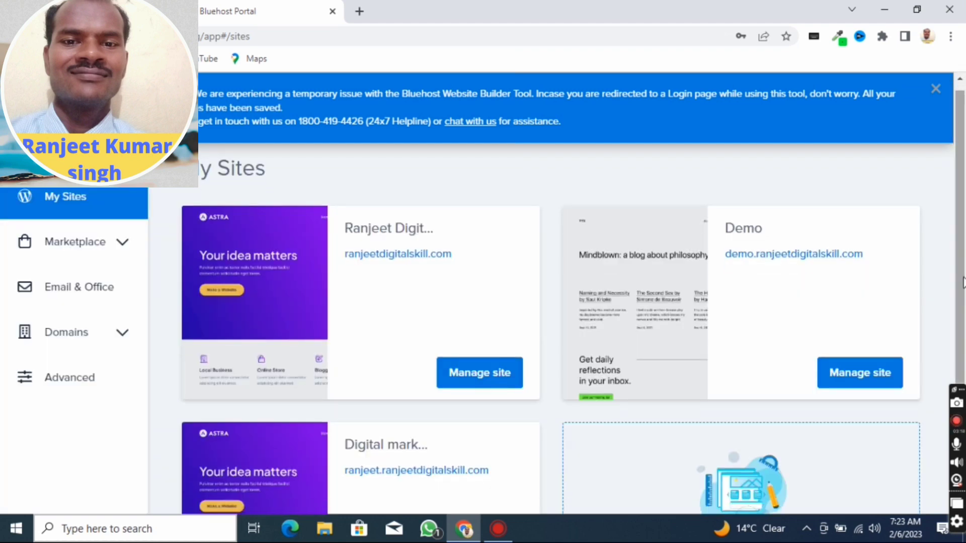
pyautogui.scroll(3, 962, 281)
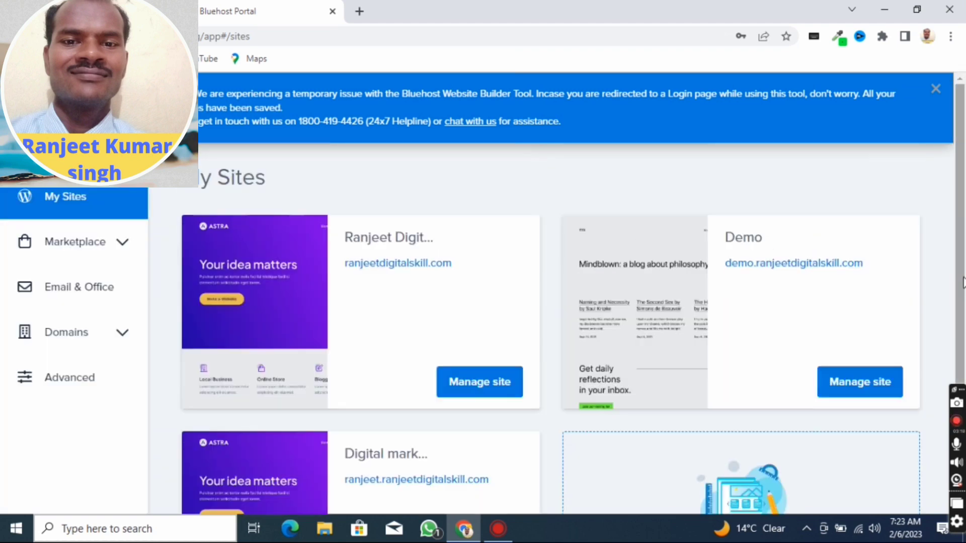
pyautogui.scroll(-3, 963, 282)
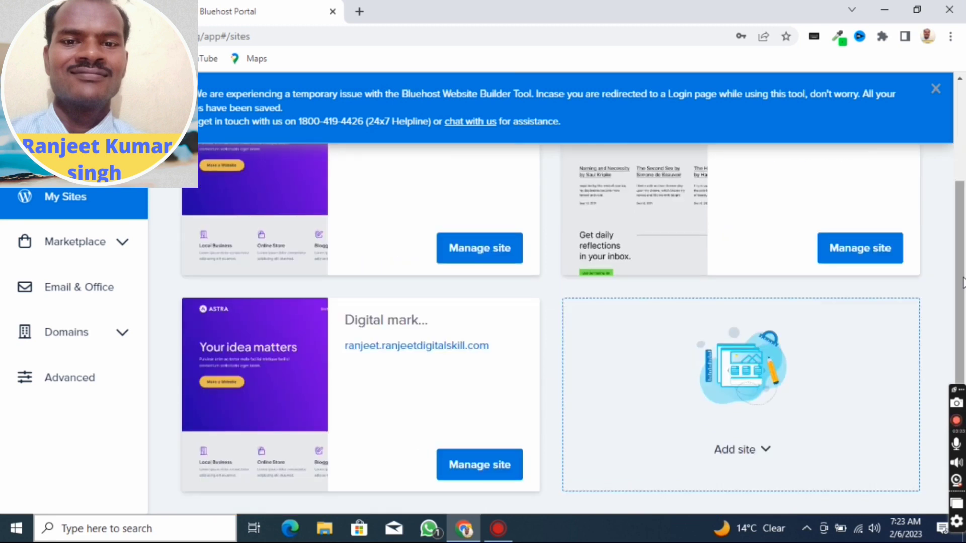
pyautogui.scroll(3, 963, 282)
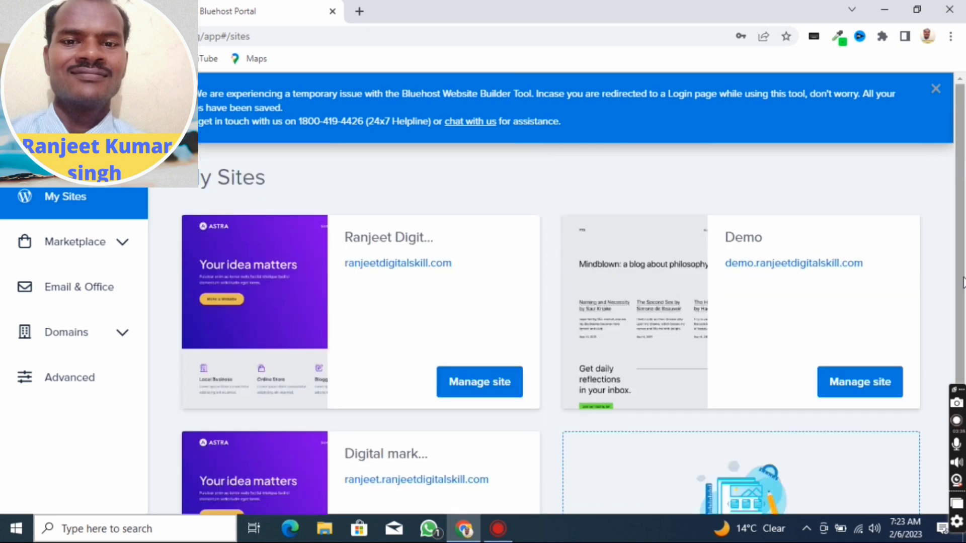
pyautogui.scroll(-3, 963, 282)
pyautogui.scroll(3, 963, 282)
pyautogui.scroll(-3, 963, 282)
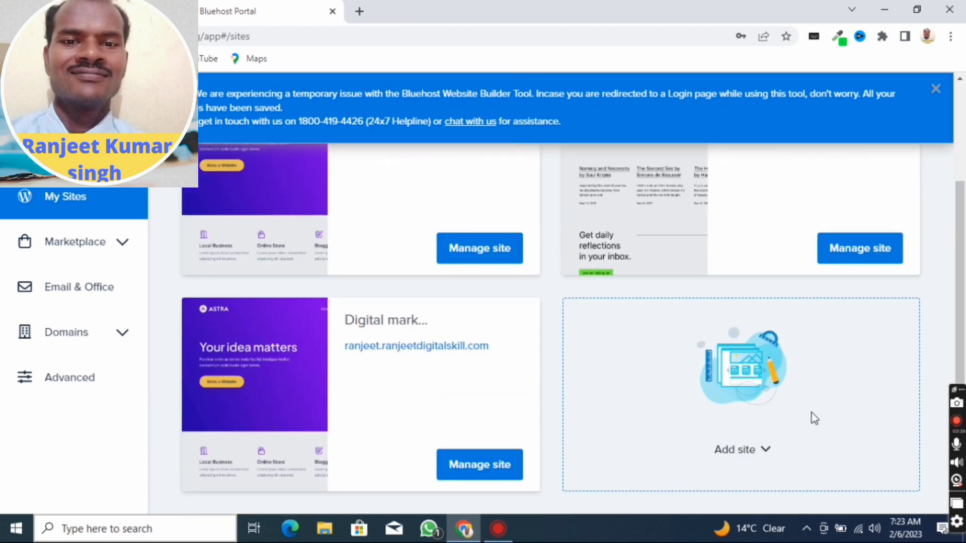
pyautogui.click(764, 450)
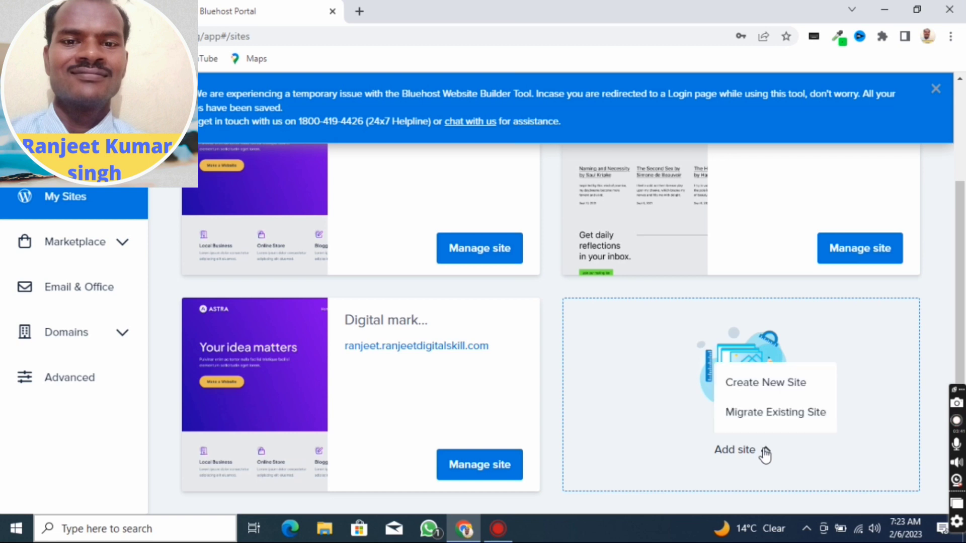
pyautogui.click(775, 388)
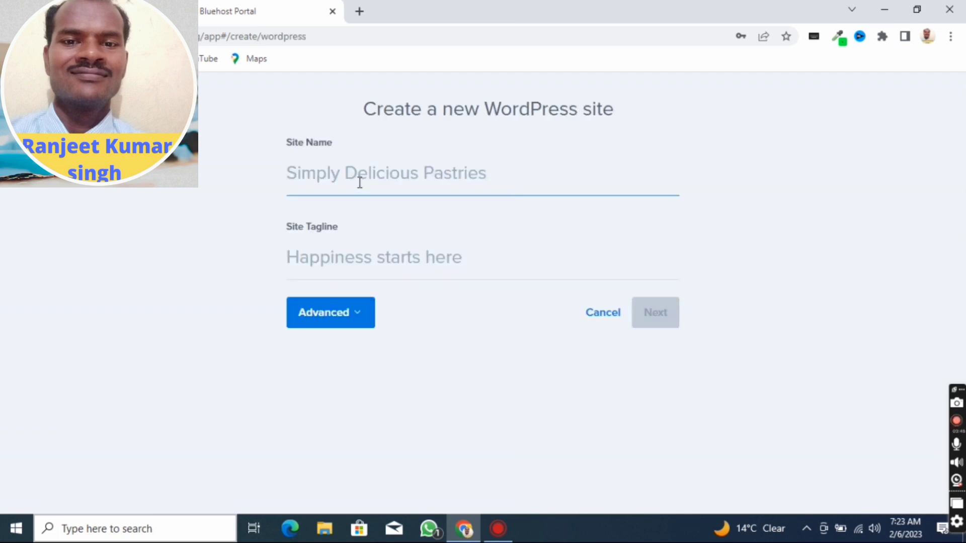
# - Name the new WordPress site digitalskill and continue to the domain selection
pyautogui.write('di')
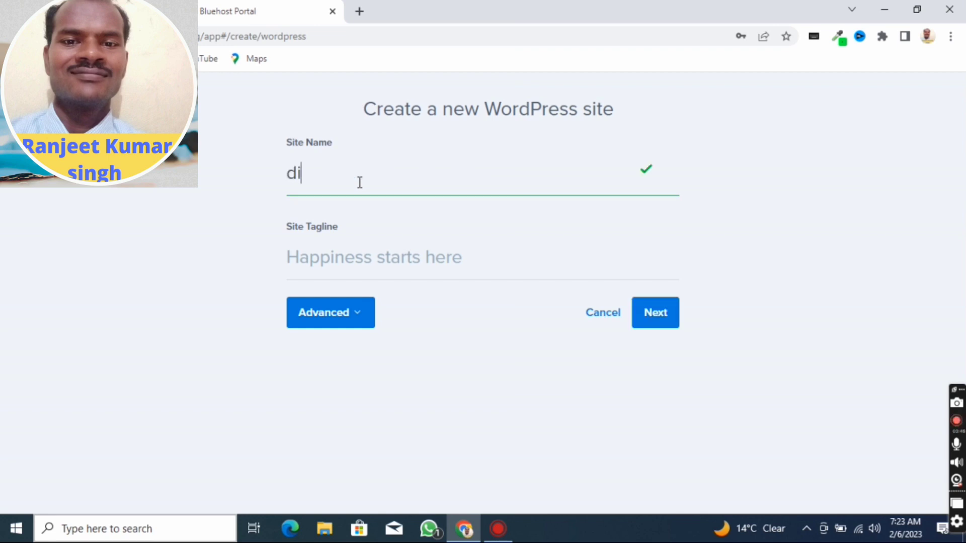
pyautogui.write('gital')
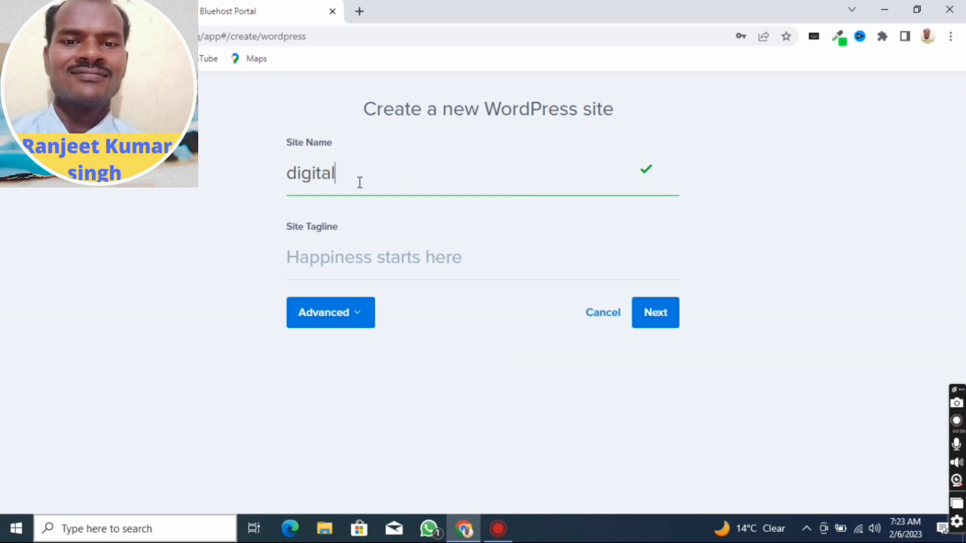
pyautogui.write('skill')
pyautogui.click(652, 314)
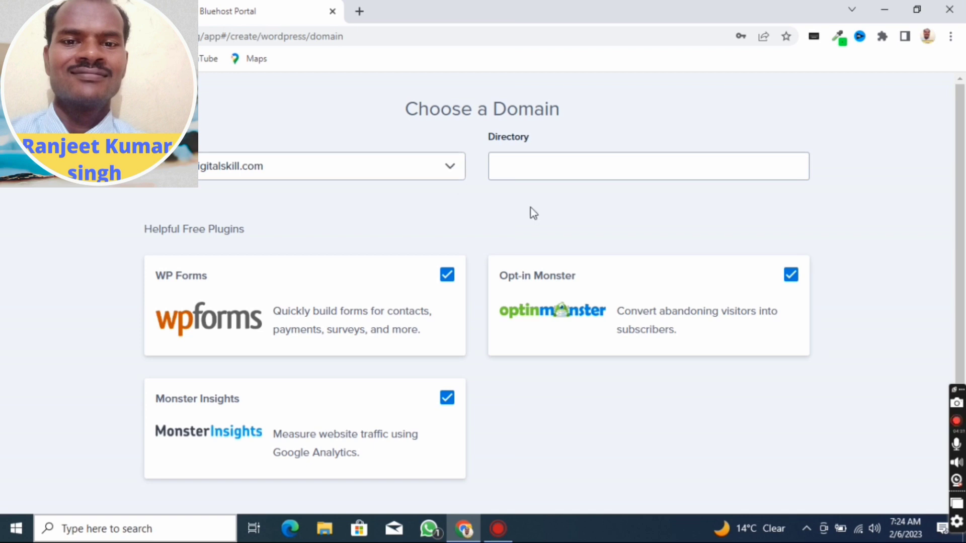
# - Choose digital.ranjeetdigitalskill.com as the site's domain, keep the suggested free plugins, and start the WordPress installation
pyautogui.click(312, 168)
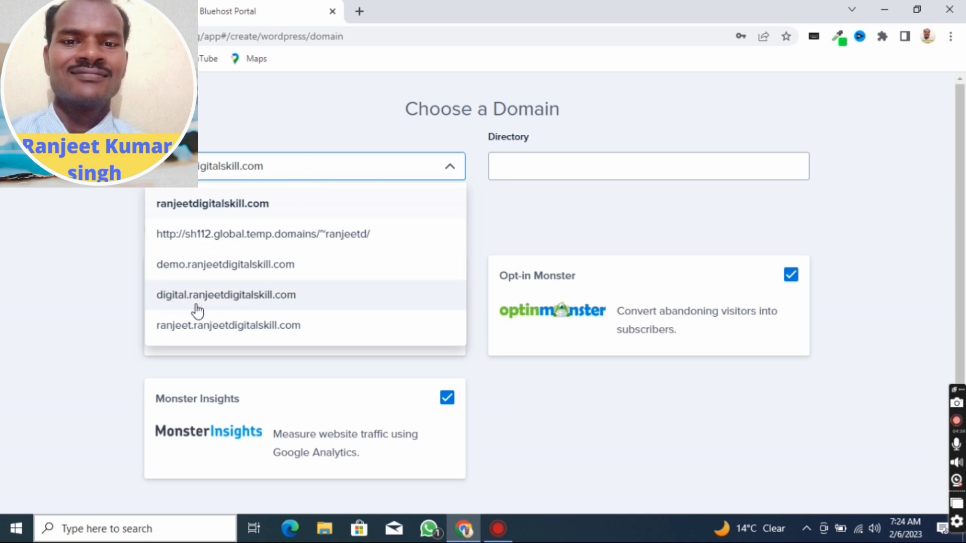
pyautogui.click(273, 302)
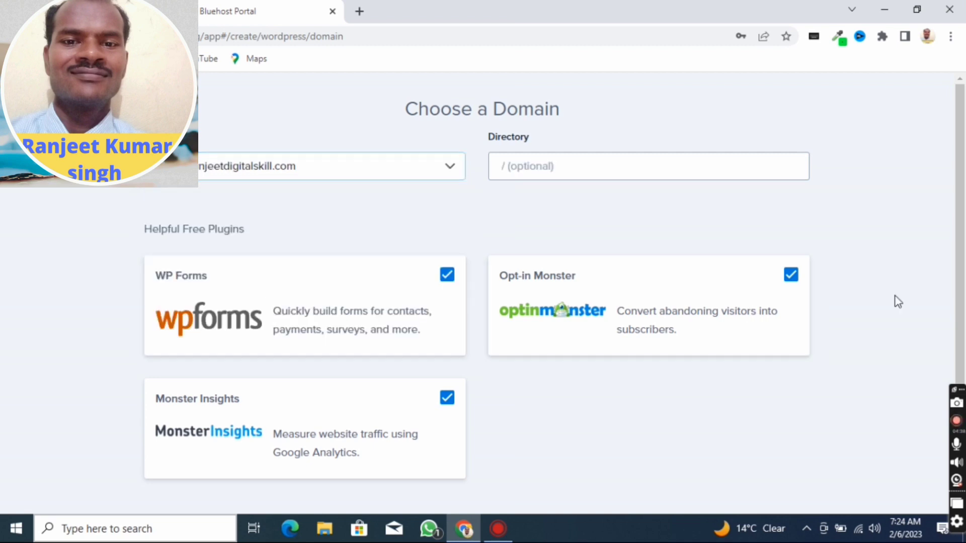
pyautogui.scroll(-1, 898, 301)
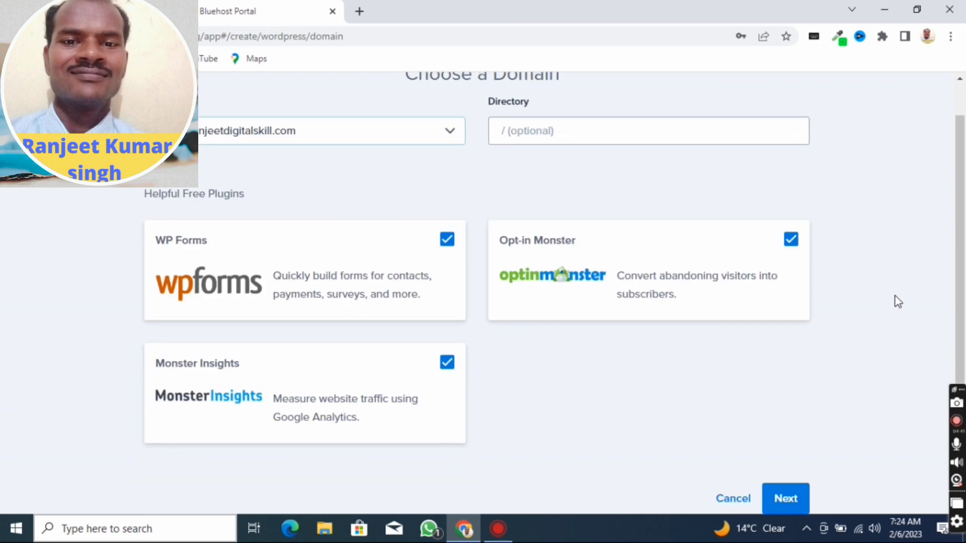
pyautogui.click(794, 502)
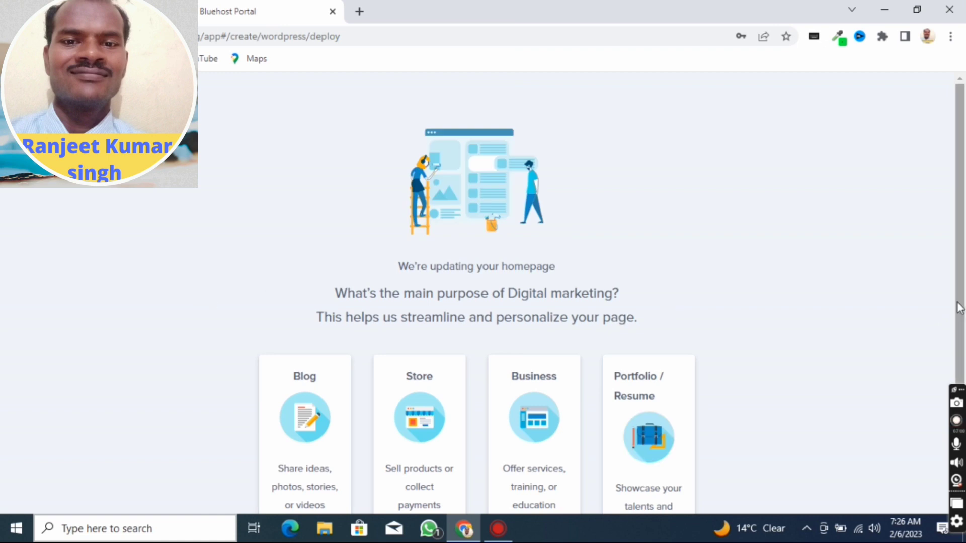
# - Examine the site purpose options and the installation page's login details, website address and admin address
pyautogui.scroll(-3, 962, 306)
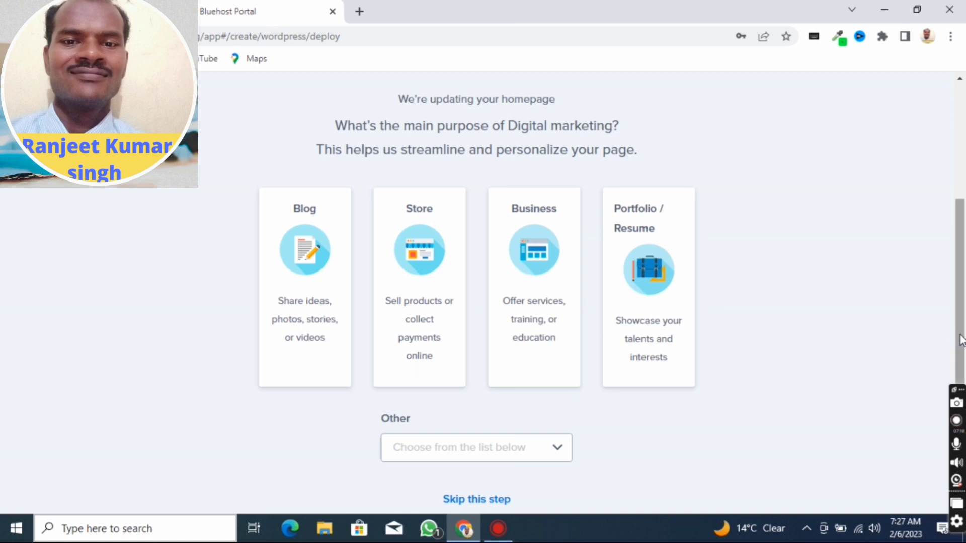
pyautogui.scroll(3, 961, 339)
pyautogui.scroll(-3, 961, 340)
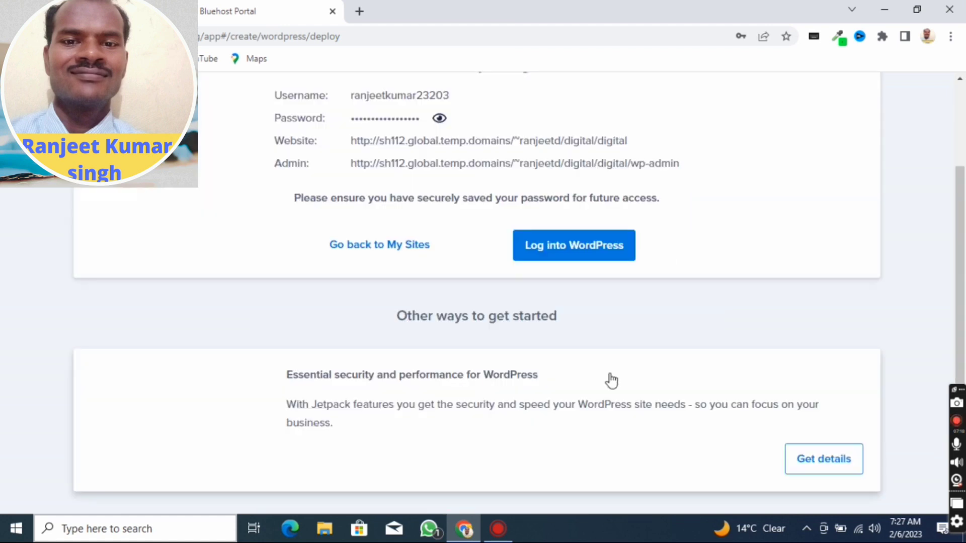
pyautogui.scroll(2, 608, 381)
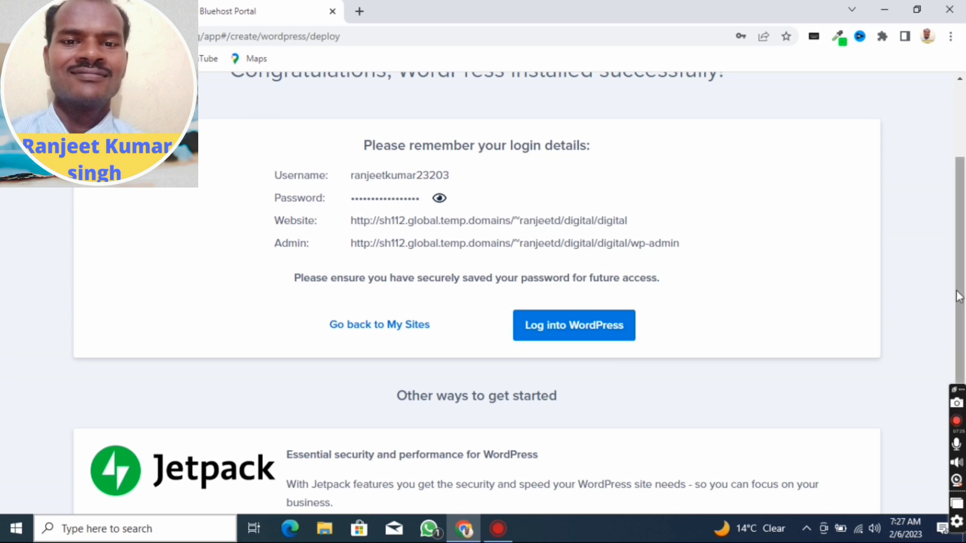
pyautogui.scroll(2, 252, 194)
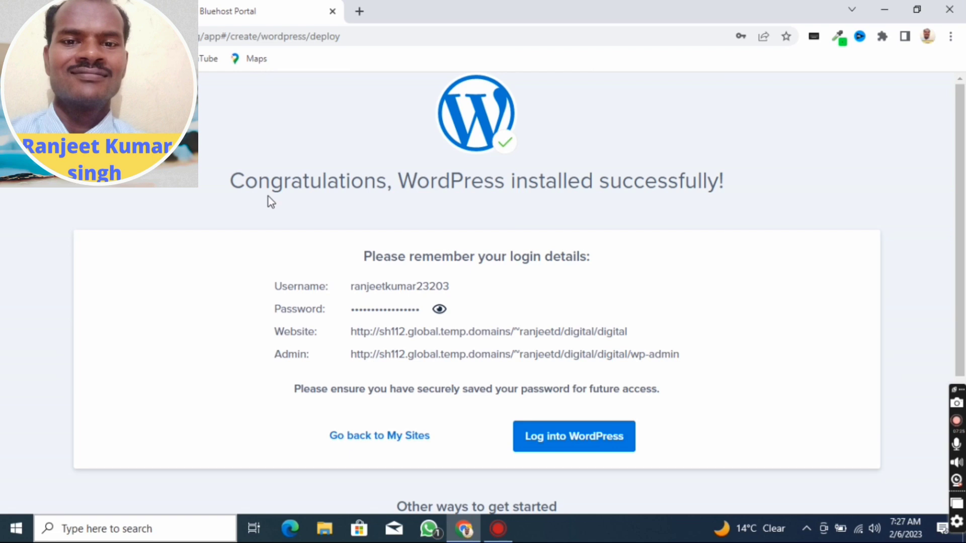
pyautogui.scroll(-3, 271, 202)
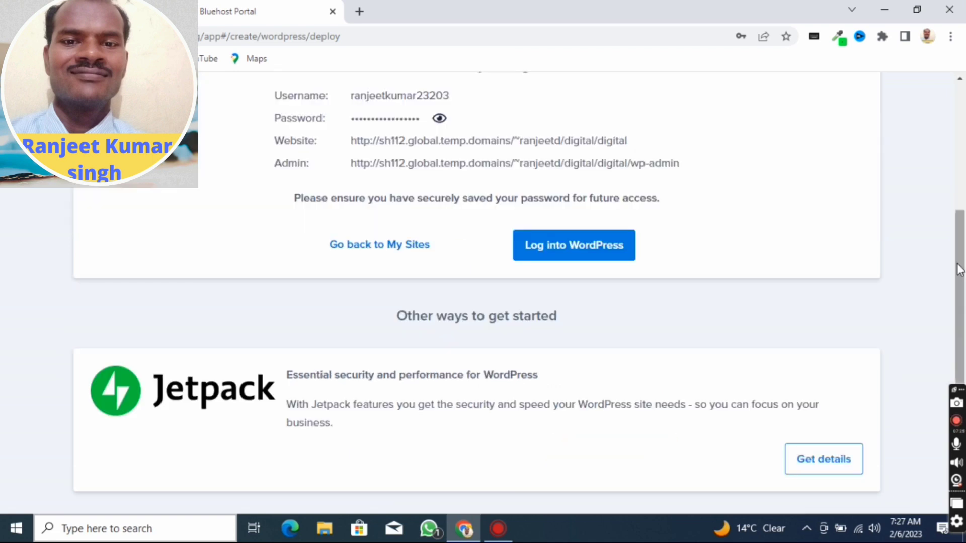
pyautogui.scroll(3, 958, 269)
pyautogui.scroll(-3, 958, 269)
pyautogui.scroll(2, 962, 279)
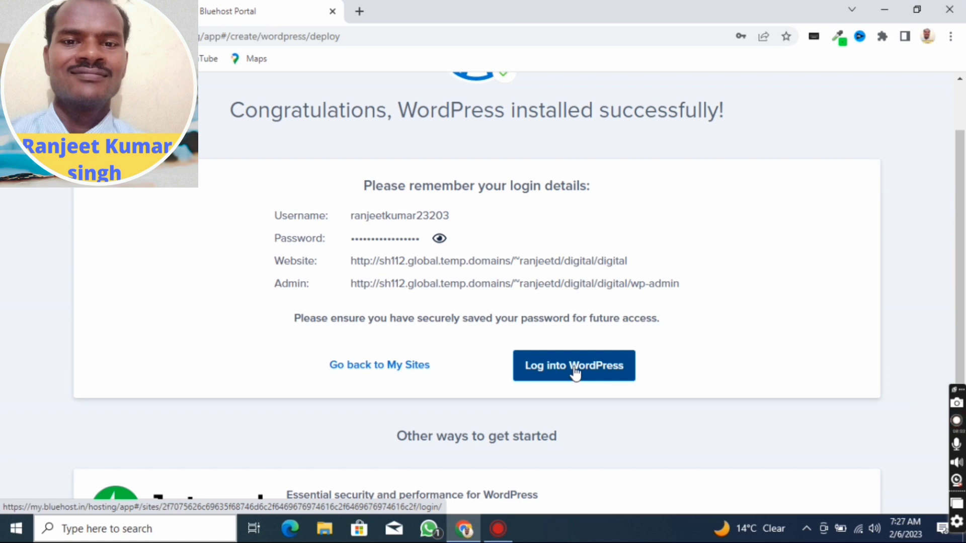
pyautogui.scroll(2, 920, 330)
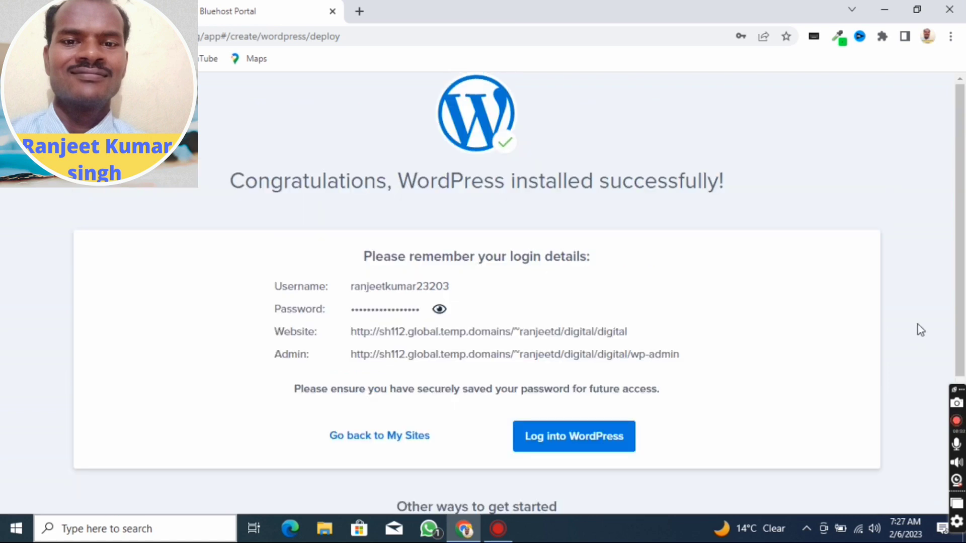